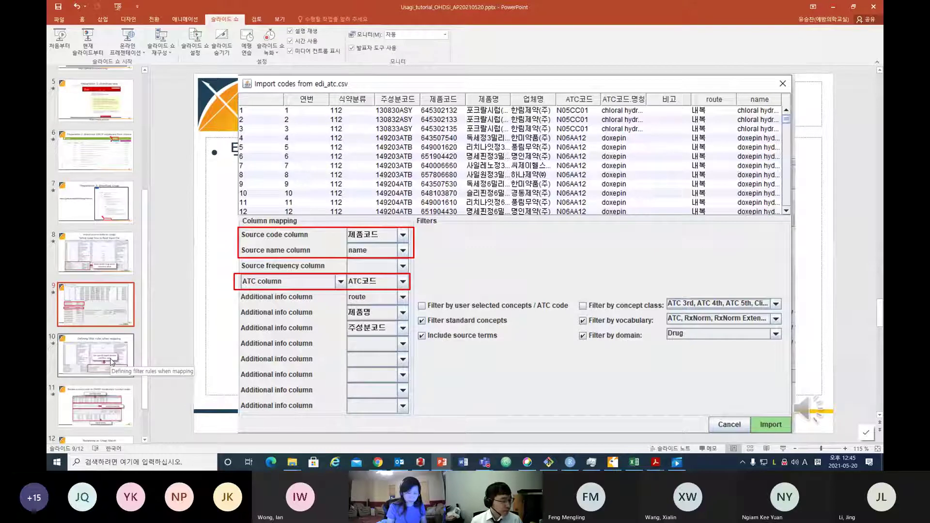
View the slides on defining filter rules, reviewing source code to OMOP concept maps, and reviewing a Usagi match
left_click(112, 362)
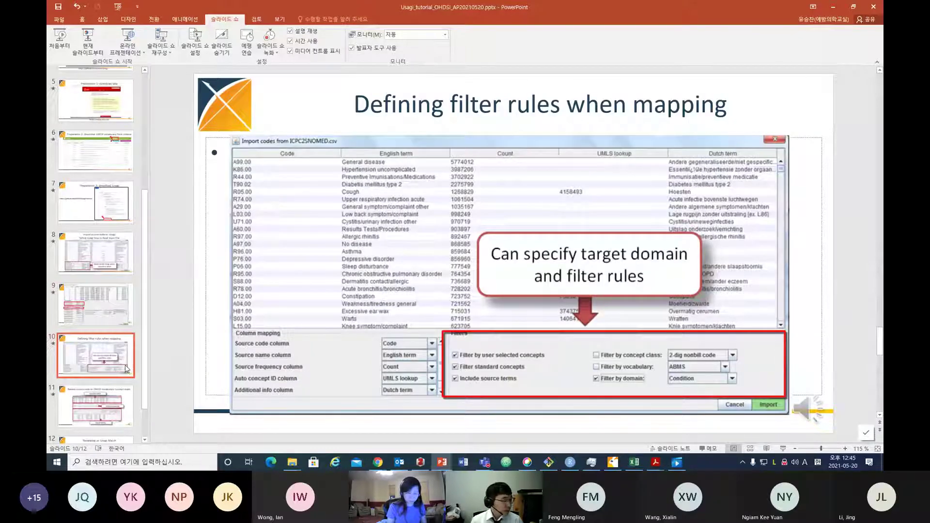
scroll(126, 368, "down", 1)
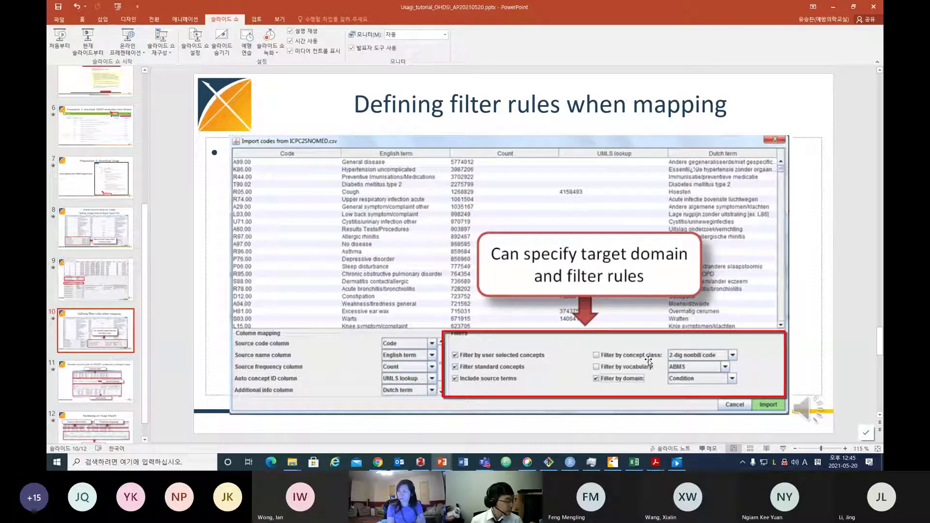
scroll(649, 360, "down", 1)
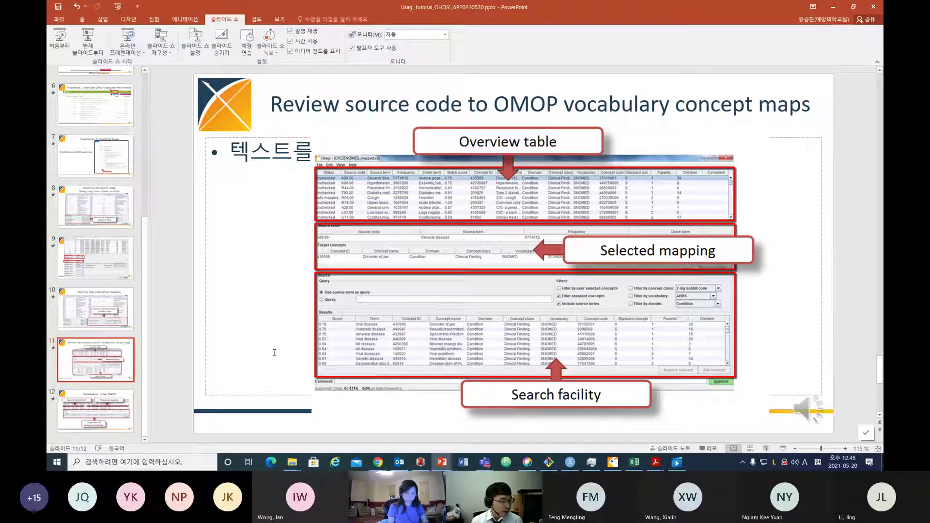
left_click(99, 420)
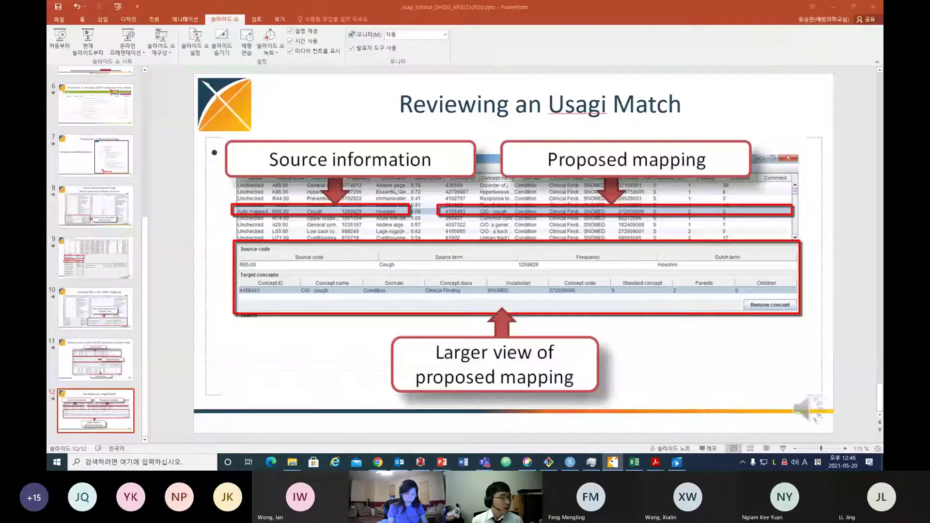
Switch to Usagi and examine the approved mappings for the cefdinir 10g, finasteride 5mg and rituximab 1.6g source codes
left_click(612, 464)
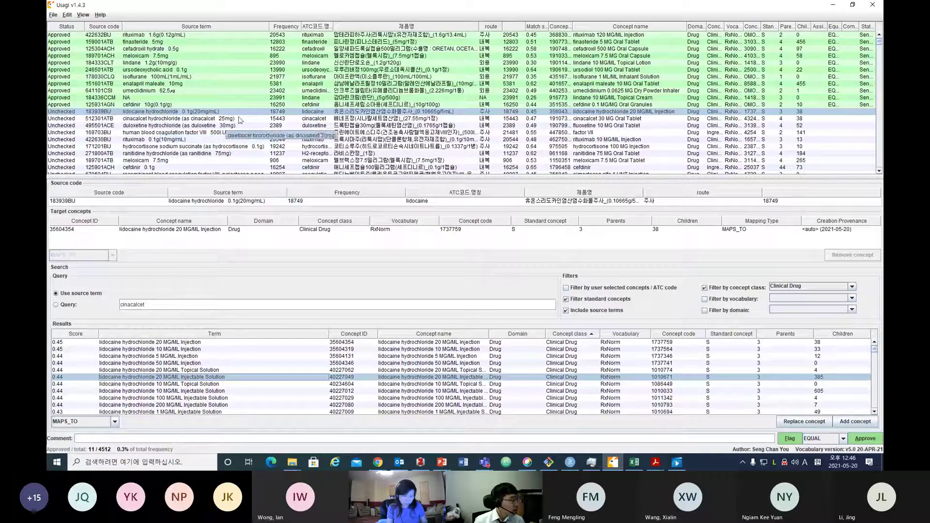
left_click(186, 104)
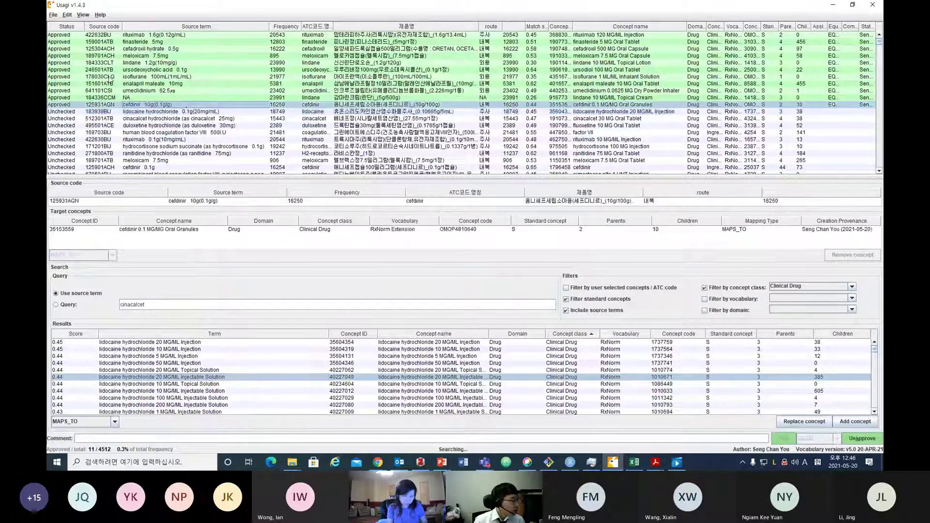
left_click(174, 91)
left_click(173, 105)
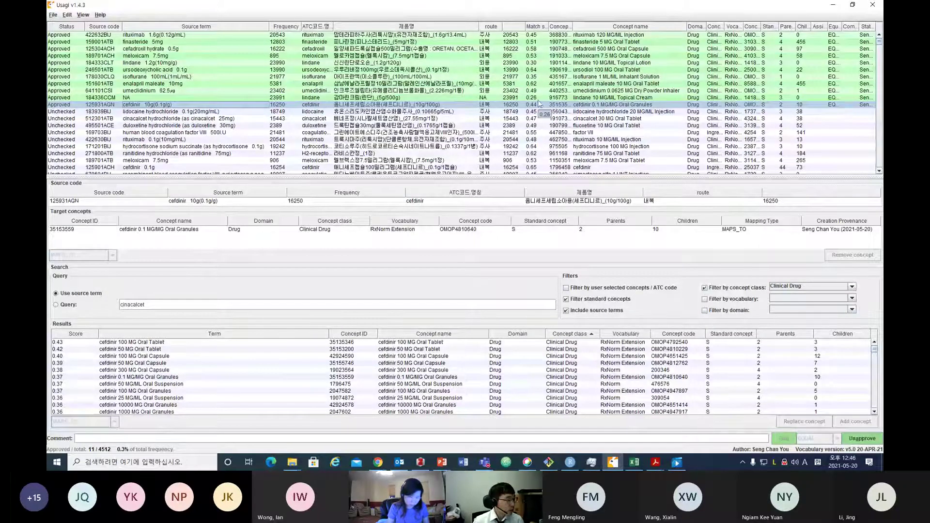
scroll(539, 105, "down", 3)
scroll(539, 105, "up", 3)
left_click(298, 43)
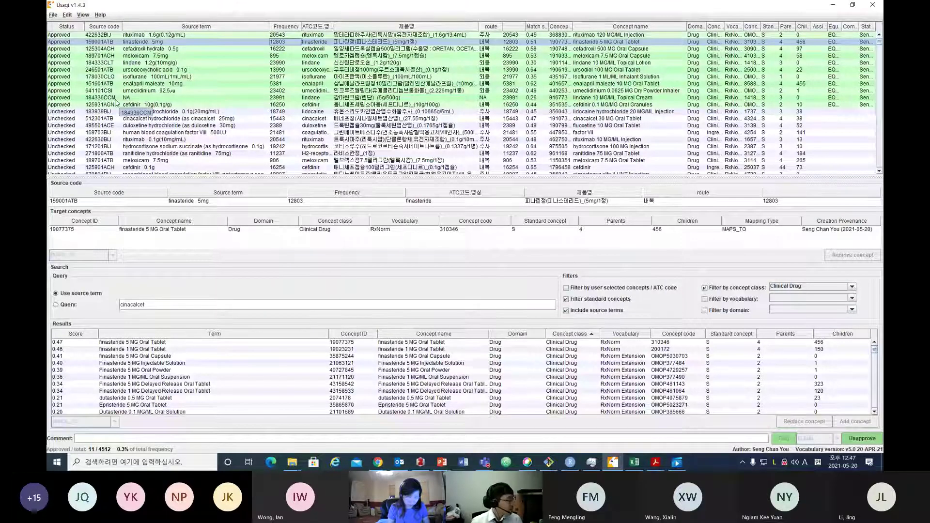
left_click(137, 36)
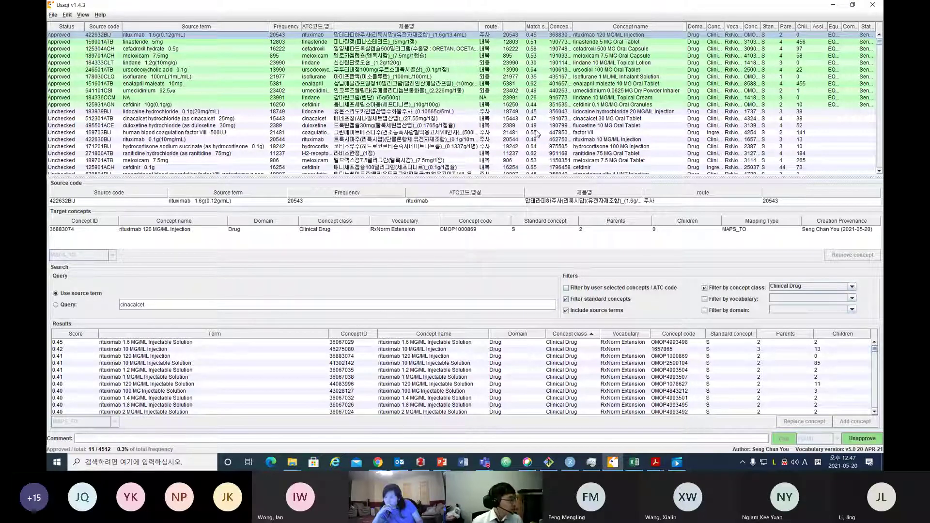
For the unchecked cinacalcet hydrochloride 25mg code, search target concepts with the query "cinacalcet" instead of the source term
left_click(225, 119)
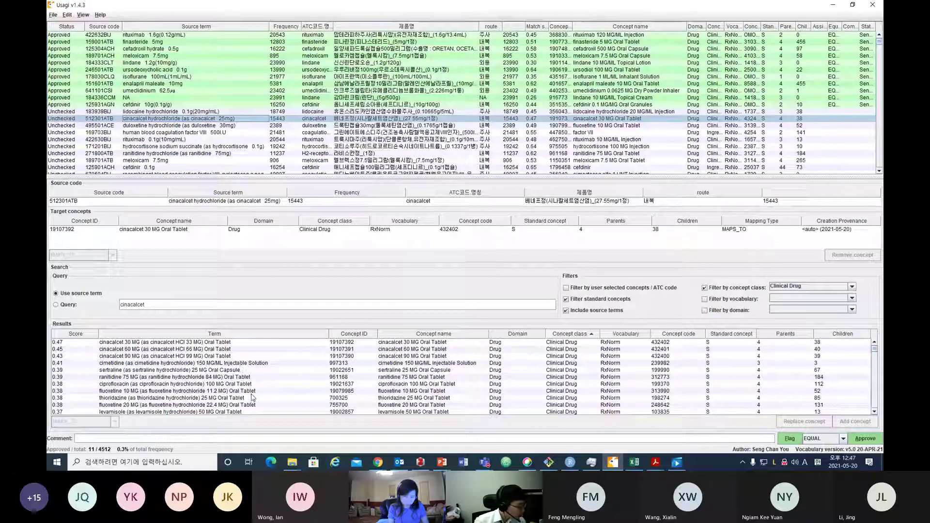
scroll(253, 399, "down", 2)
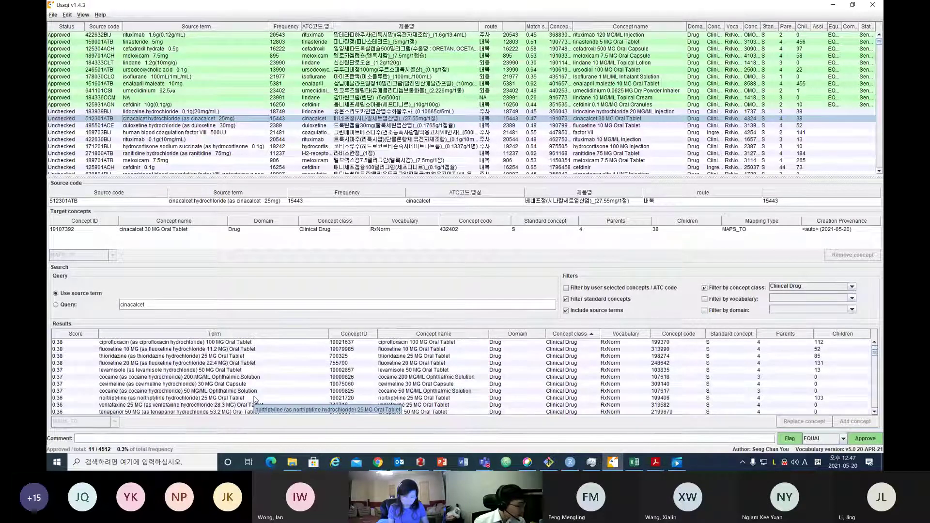
scroll(279, 395, "down", 8)
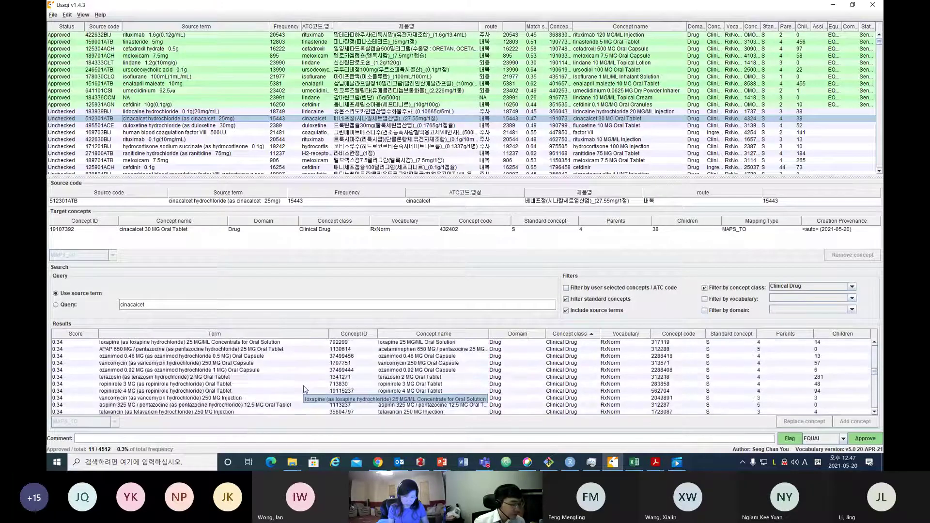
scroll(305, 389, "up", 10)
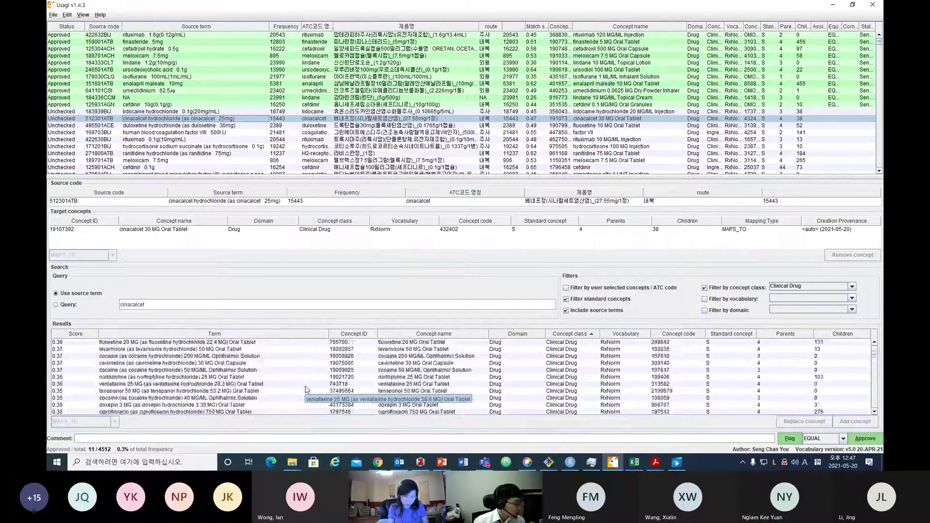
left_click(78, 307)
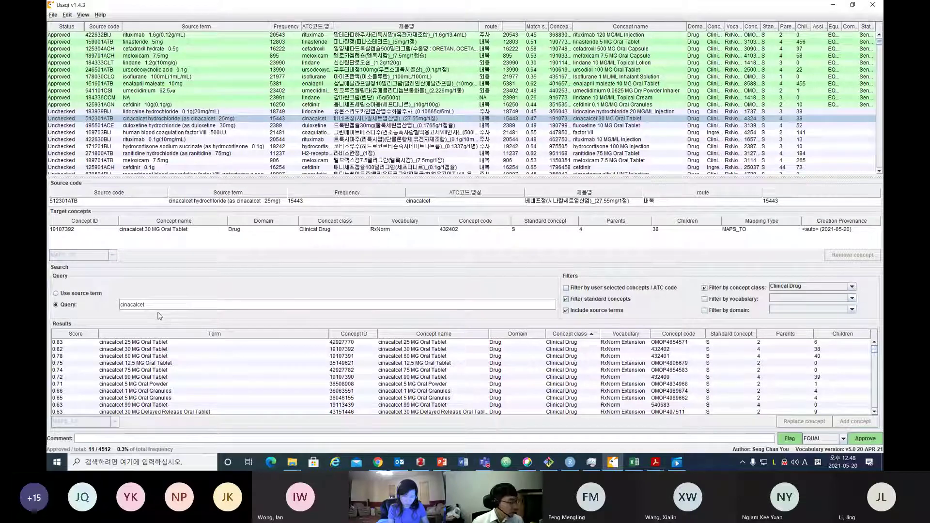
Replace the cinacalcet hydrochloride code's target concept with cinacalcet 25 MG Oral Tablet and approve the mapping
left_click(108, 344)
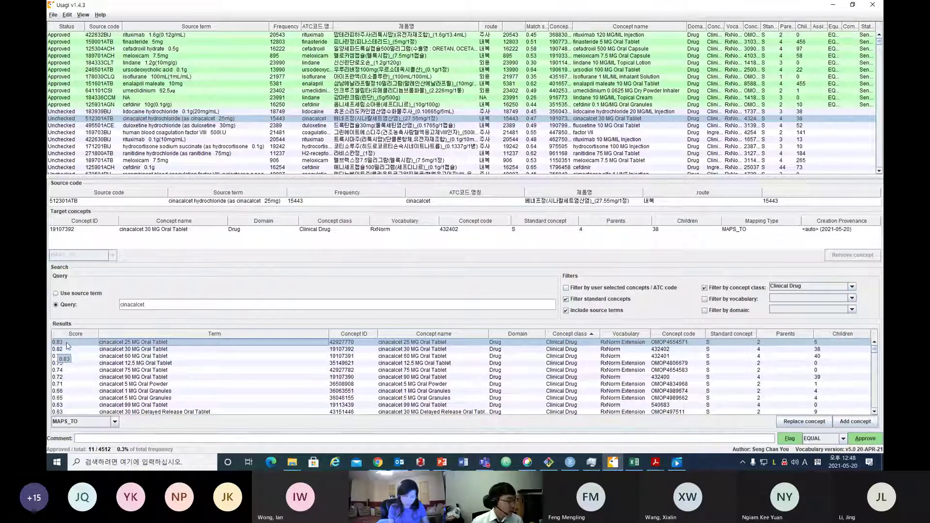
left_click(798, 422)
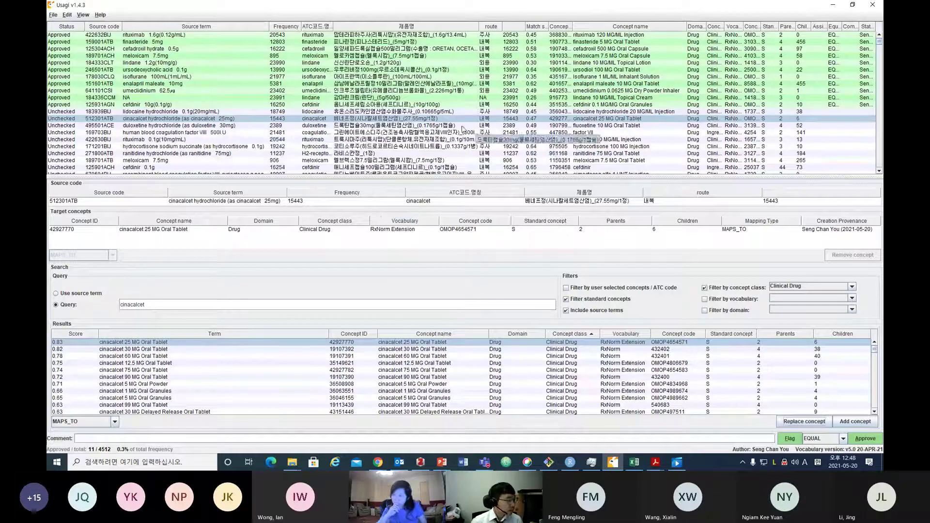
right_click(229, 122)
left_click(212, 121)
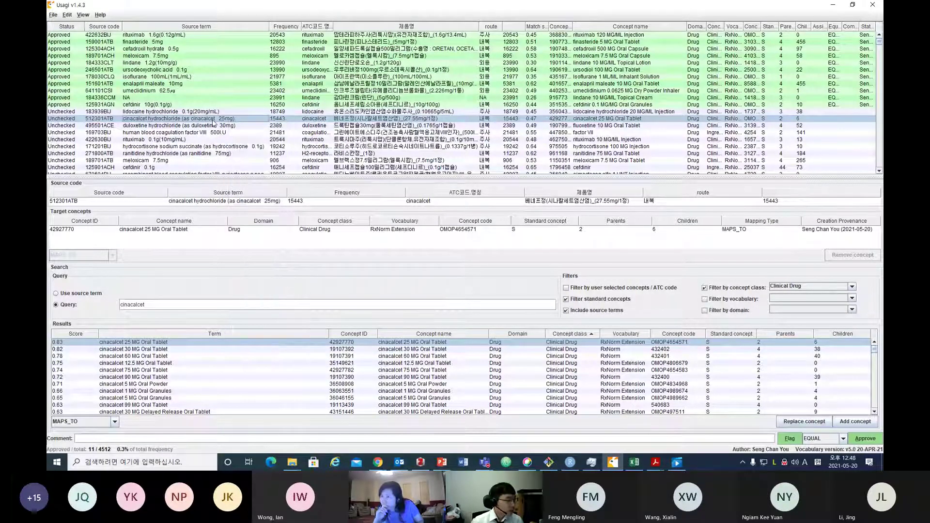
left_click(862, 440)
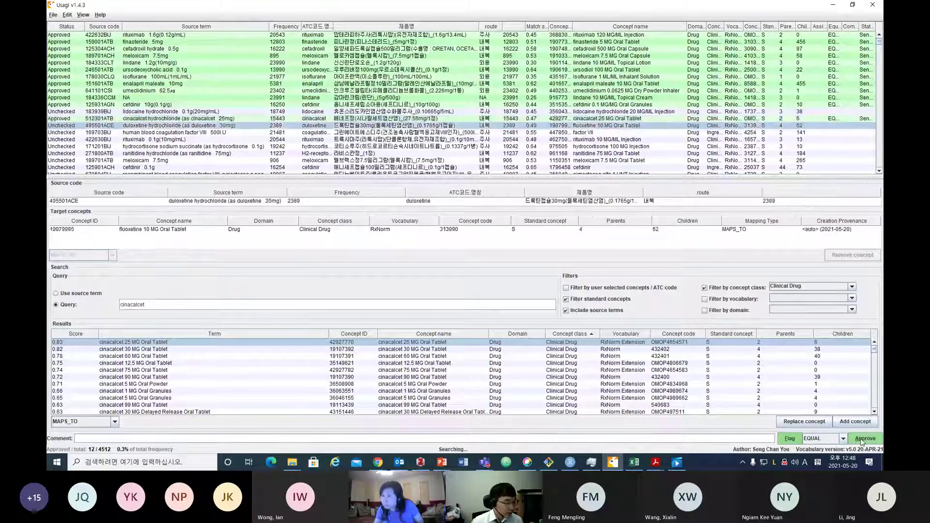
Review the cinacalcet mapping alongside the nearby human blood coagulation factor VIII and meloxicam rows in the overview table
left_click(600, 139)
left_click(553, 118)
left_click(549, 133)
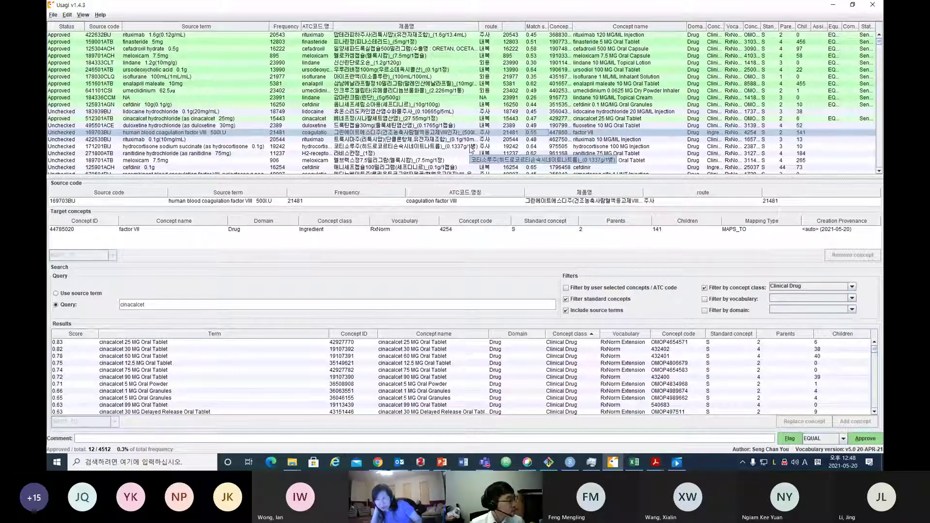
left_click(170, 119)
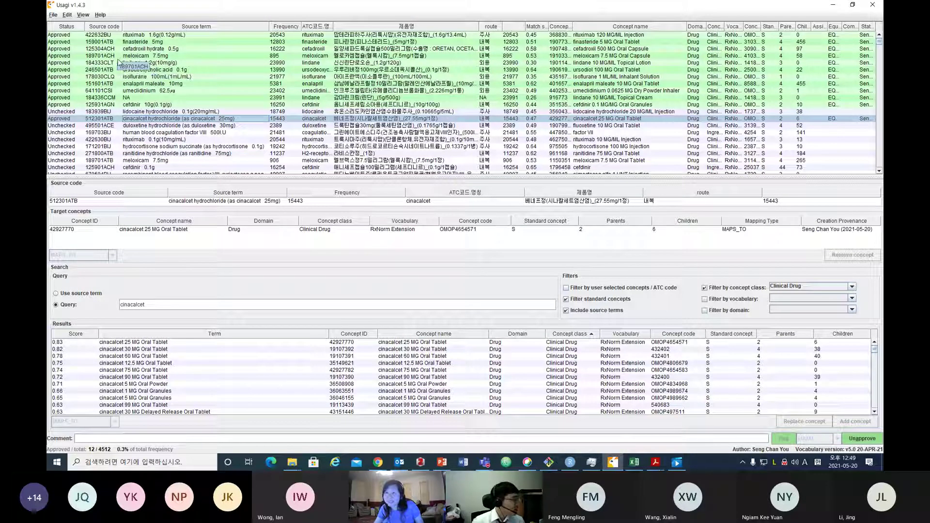
left_click(189, 56)
left_click(193, 120)
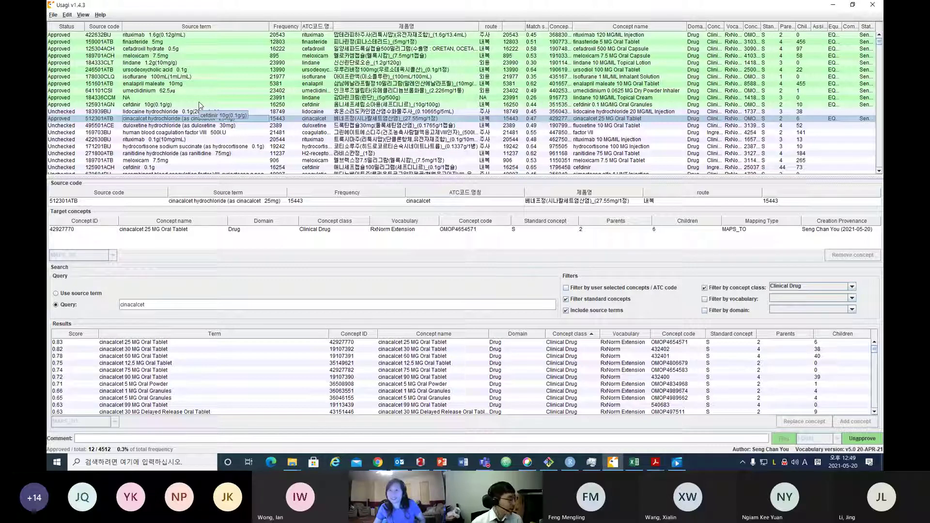
Using source-term search, replace the human blood coagulation factor VIII 500I.U target with Factor VIII 500 UNT Injection and approve it
left_click(214, 133)
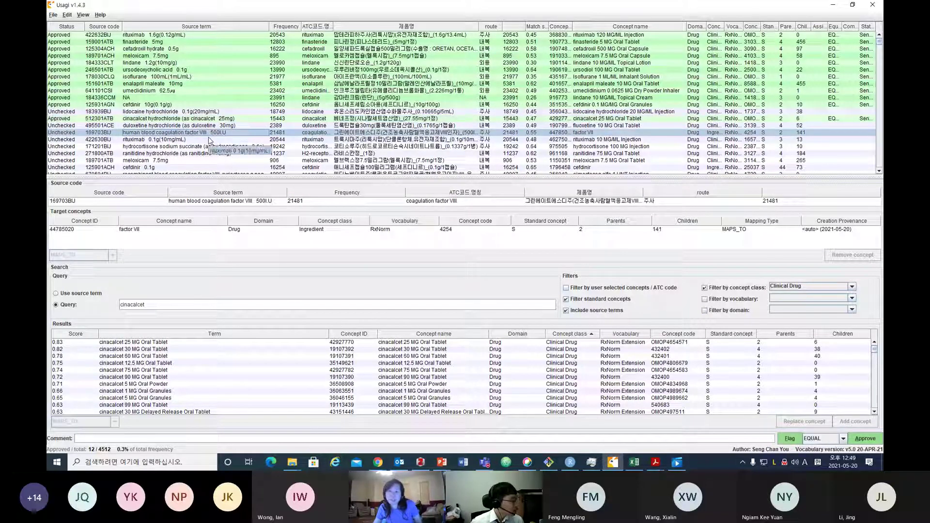
left_click(88, 294)
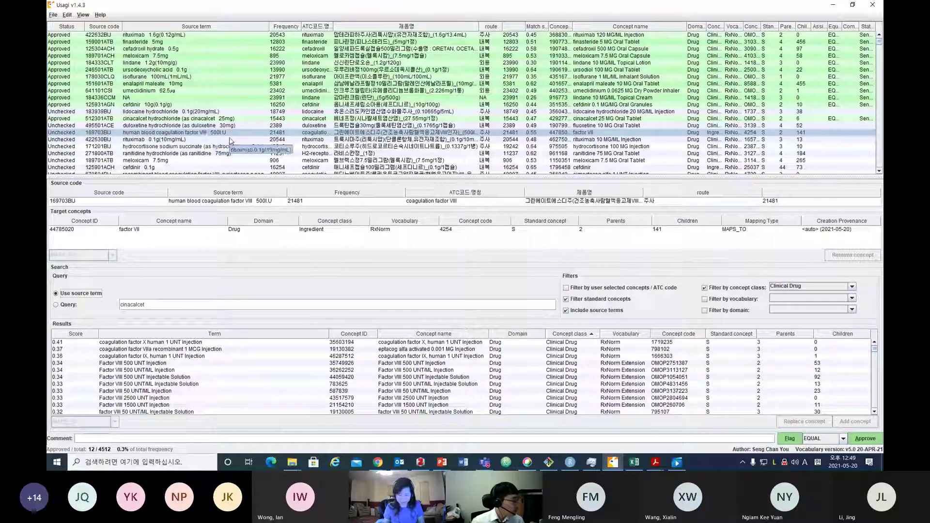
left_click(198, 362)
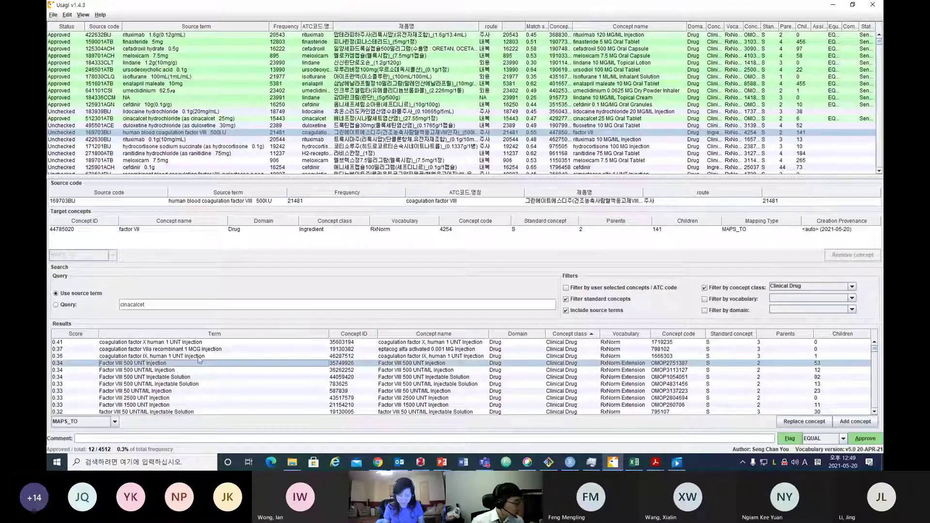
left_click(804, 422)
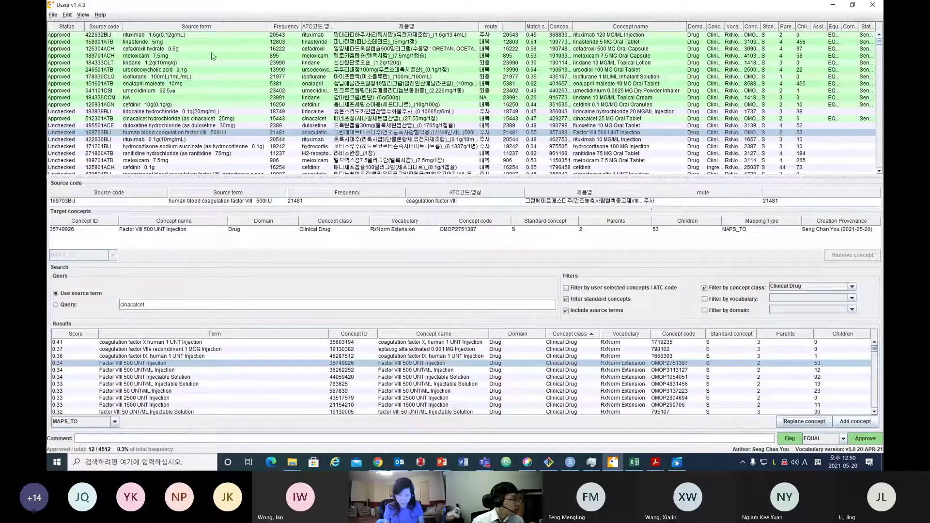
left_click(861, 440)
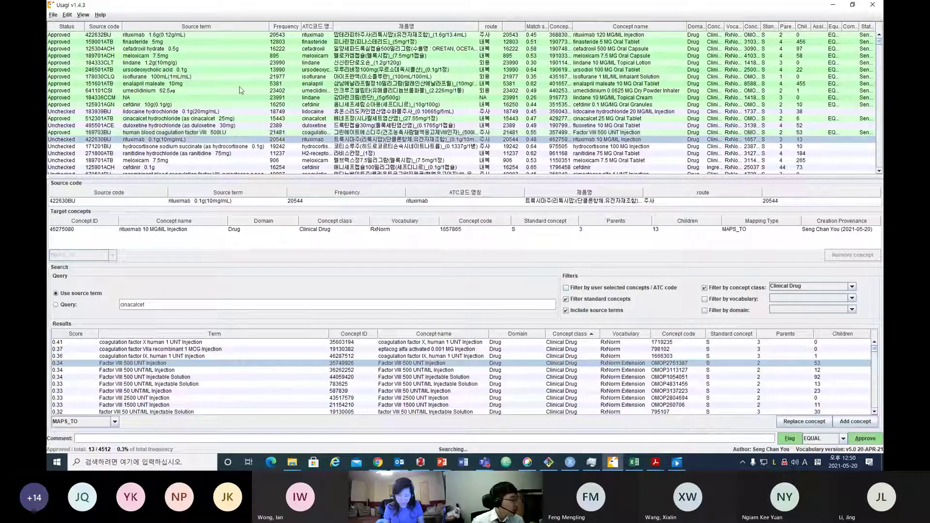
Start a source_to_concept_map export of both approved and unapproved mappings, entering a source vocabulary id
left_click(53, 14)
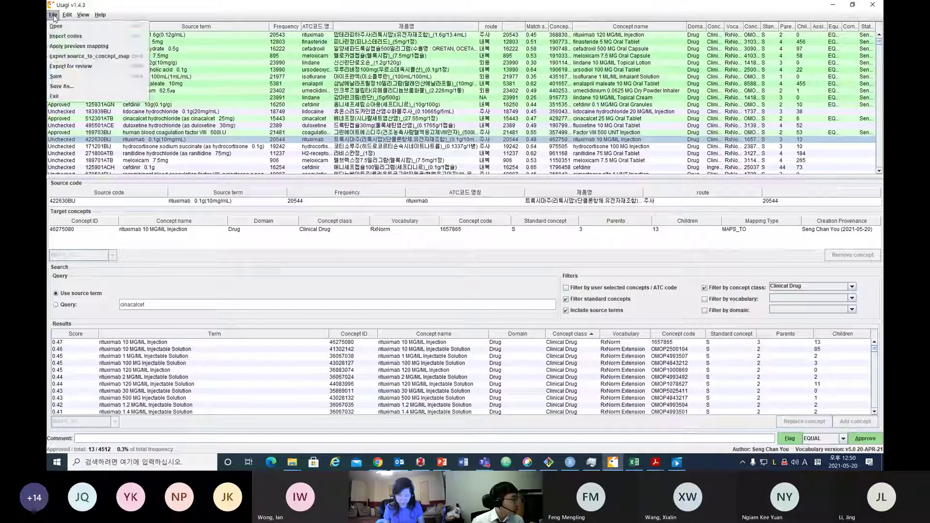
left_click(112, 66)
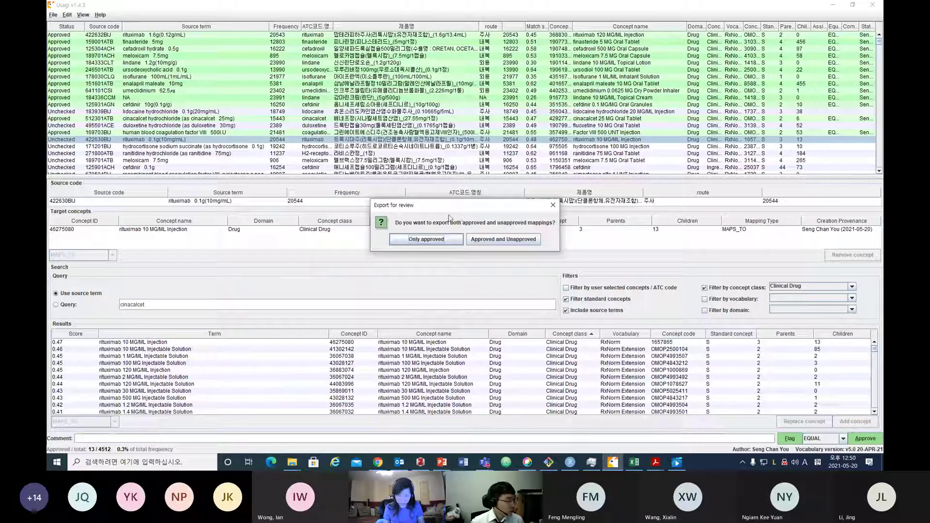
left_click(513, 247)
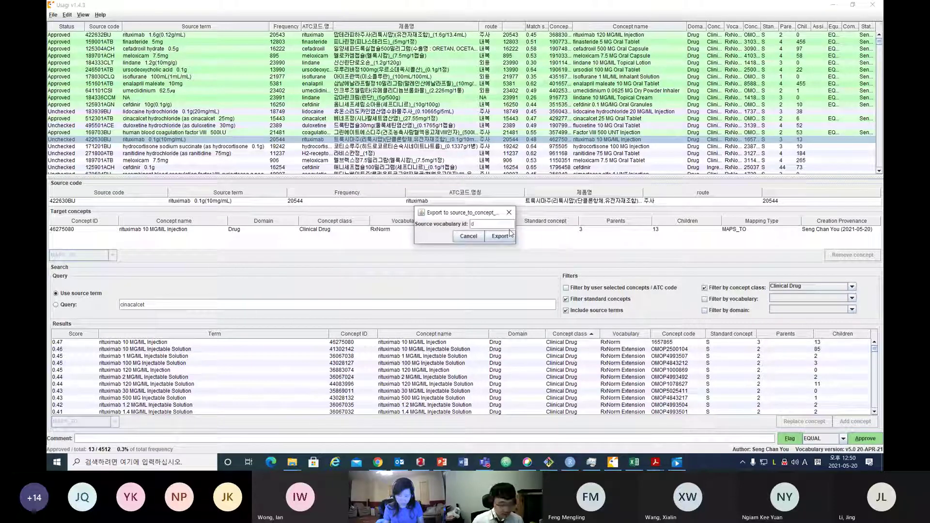
type("id")
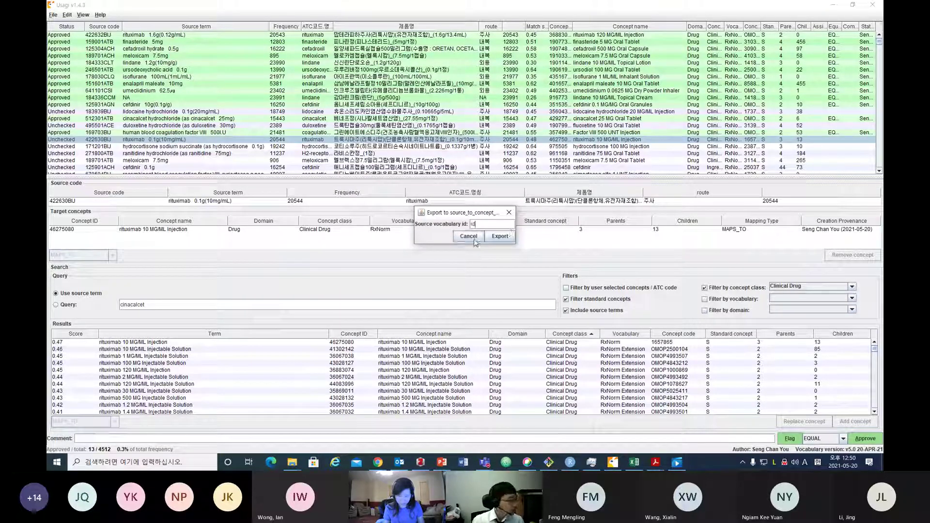
left_click(500, 237)
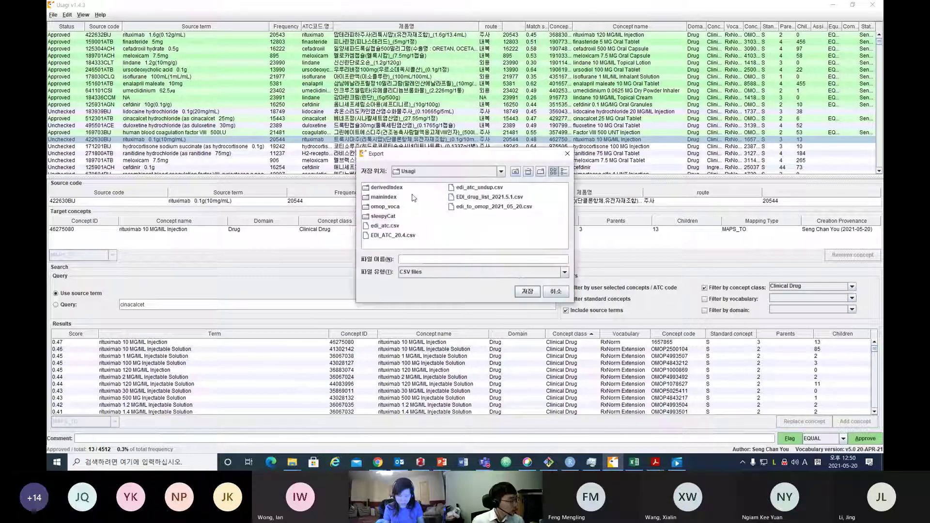
Save the exported mappings as a CSV file named edi_to_omop_2 in the Usagi folder
left_click(429, 257)
type("c")
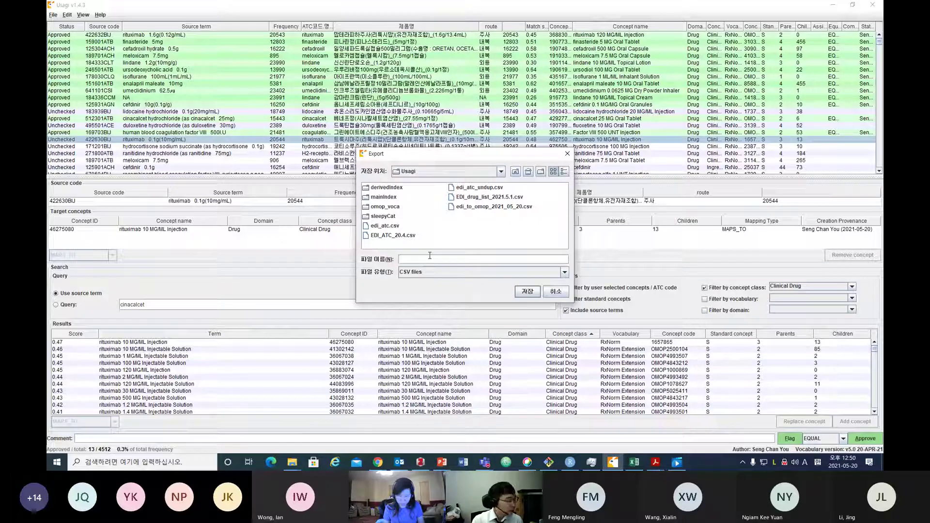
type("di_to_omop_")
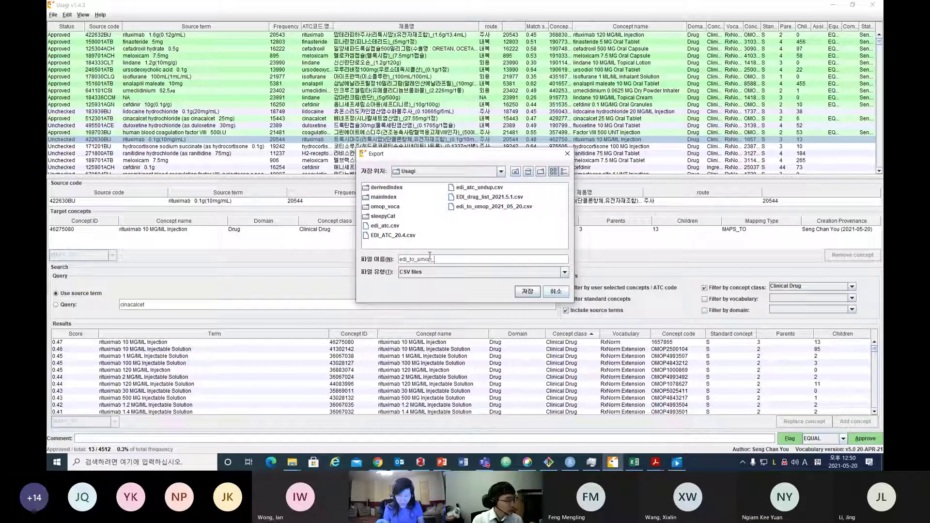
type("2")
left_click(527, 291)
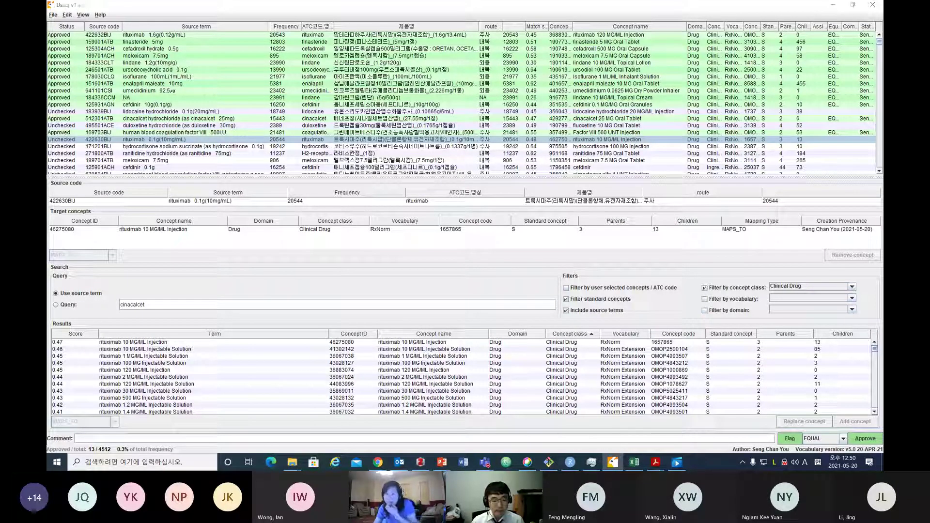
key("super+d")
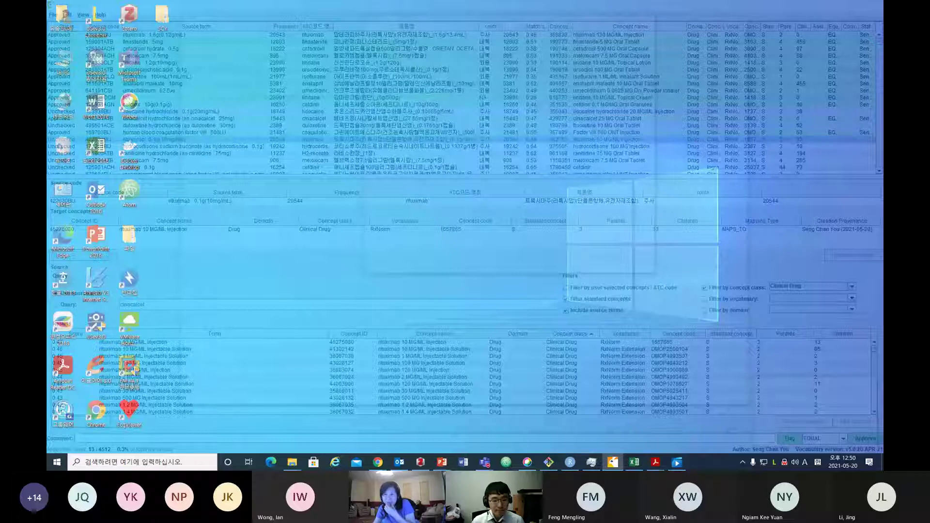
key("alt+Tab")
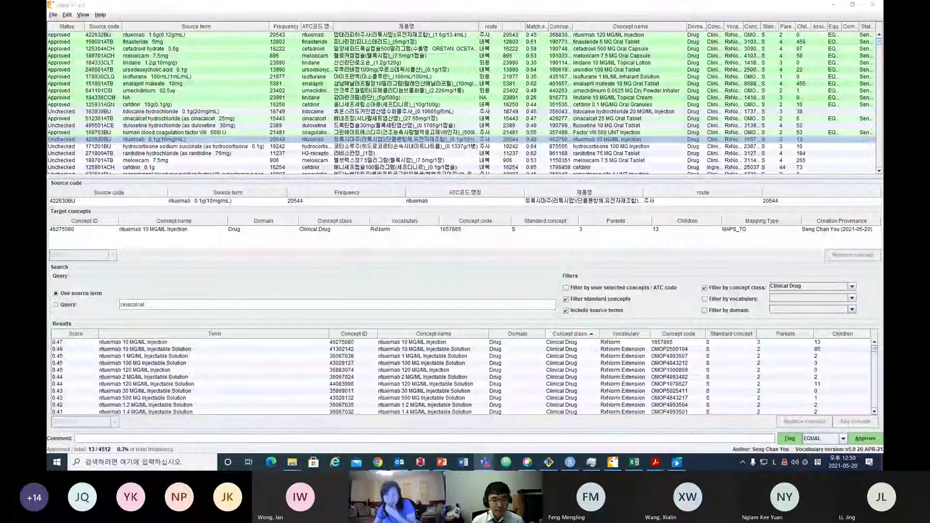